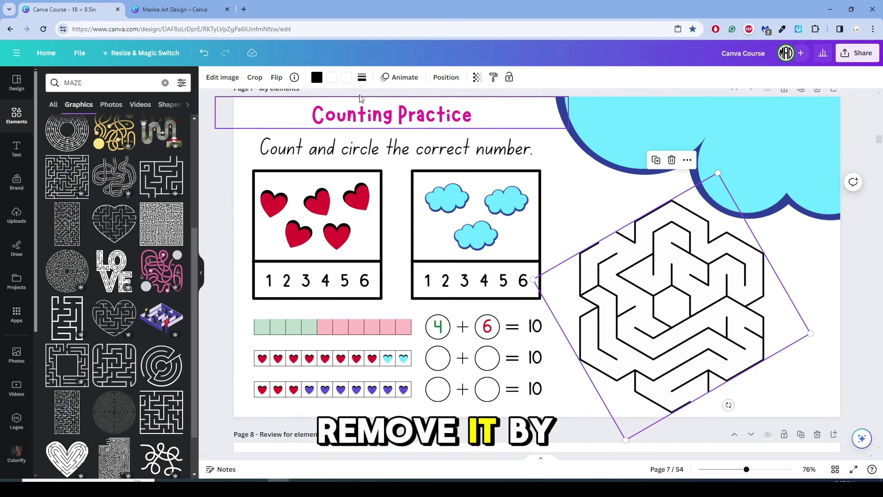
View the colour choices for the second colour of the hexagonal maze, then return to the element library.
left_click(331, 77)
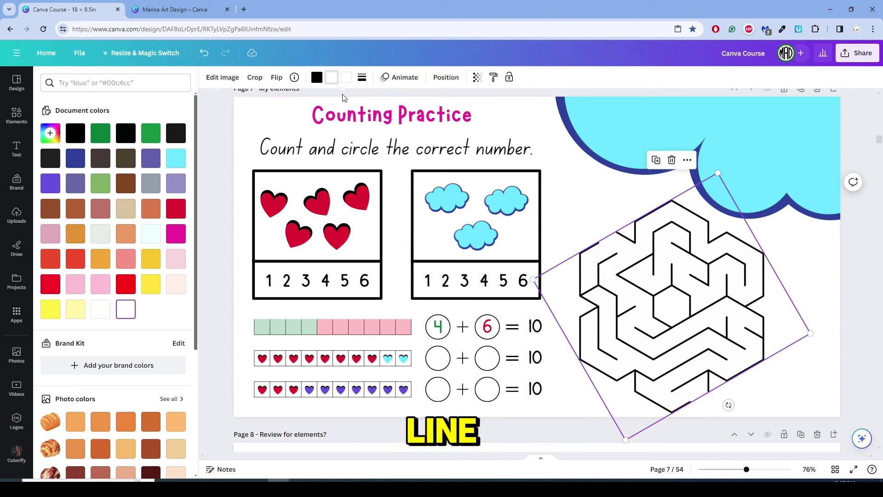
left_click(582, 207)
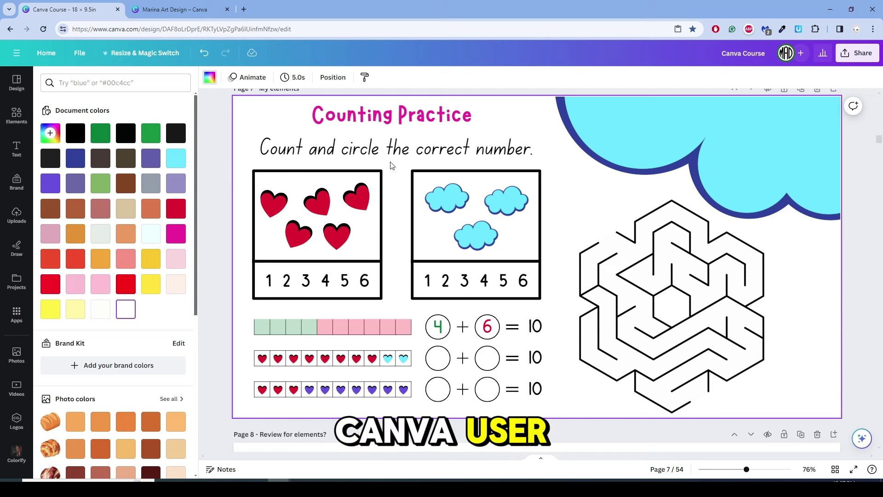
left_click(16, 115)
Examine the review-process question on page 8 and return to the worksheet elements on page 7.
scroll(392, 252, "down", 3)
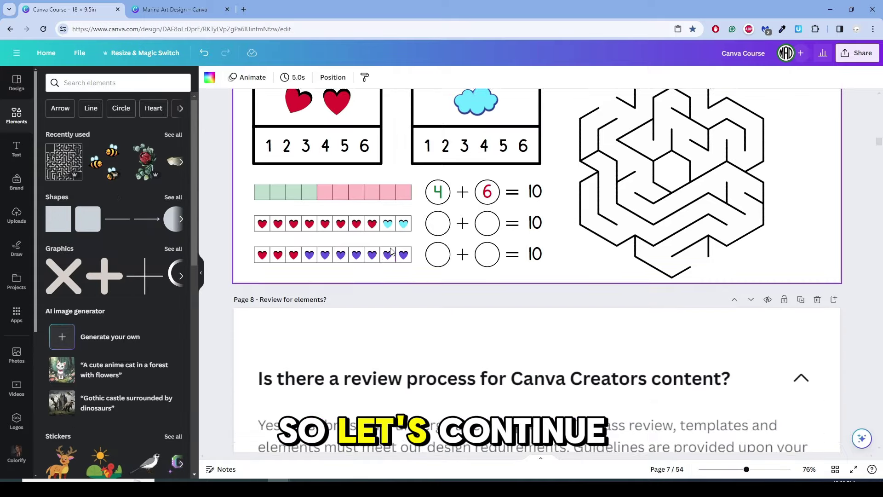
scroll(392, 253, "down", 5)
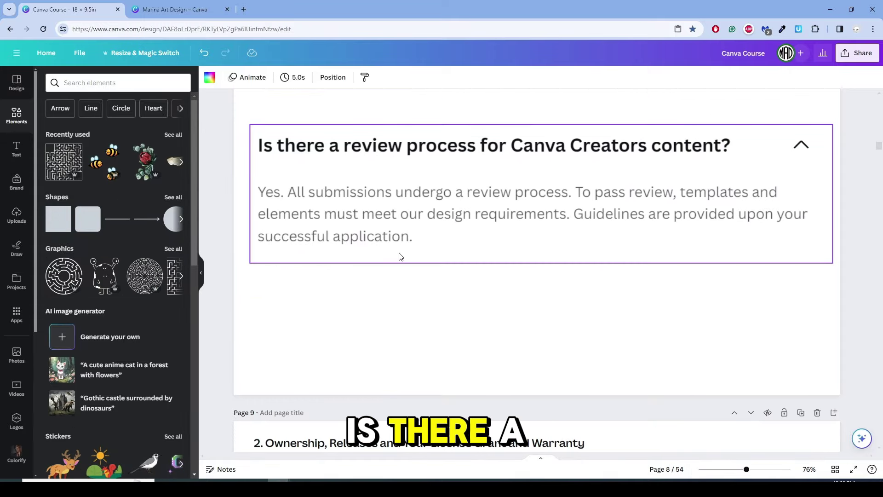
scroll(399, 257, "up", 1)
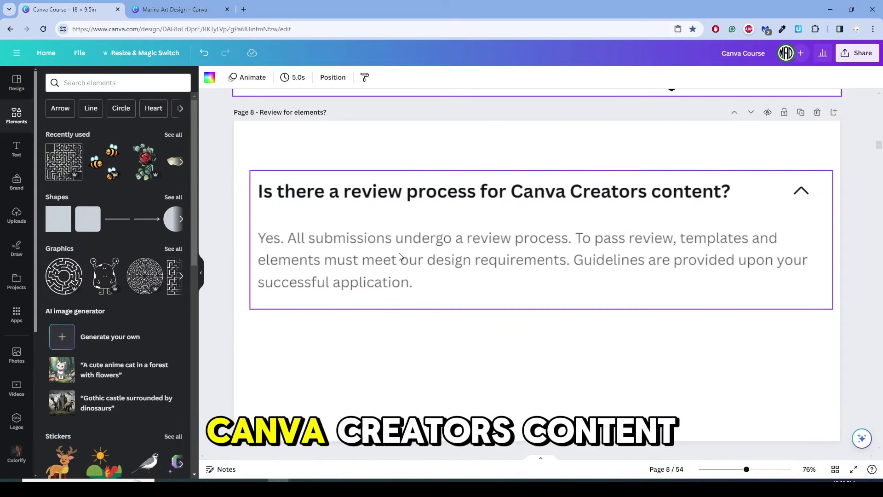
scroll(442, 286, "up", 6)
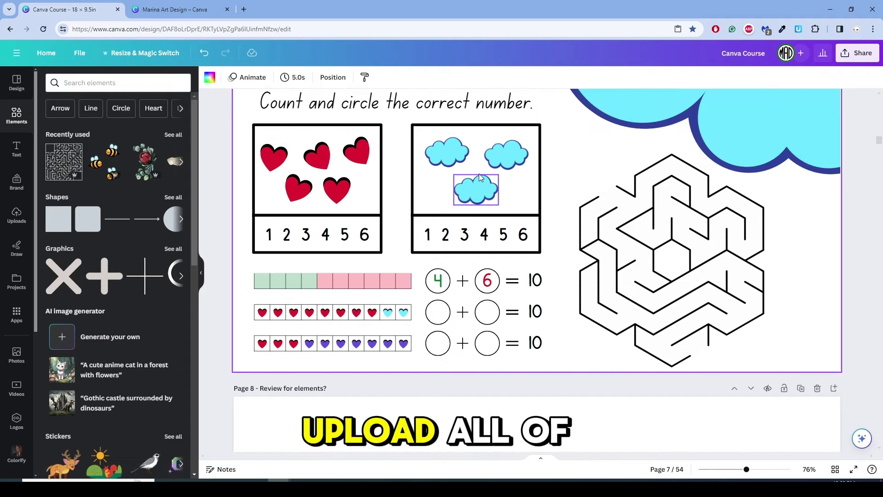
double_click(479, 173)
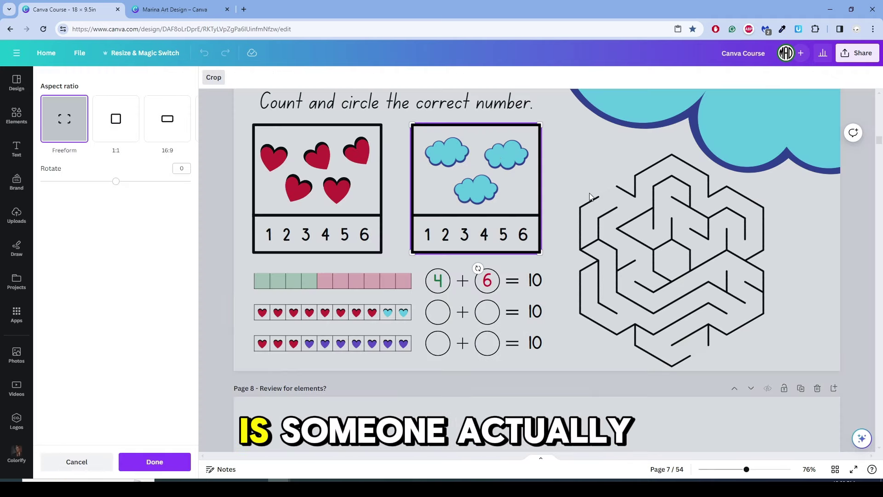
left_click(581, 162)
left_click(572, 197)
Read the Creators review answer on page 8 and the ownership and warranty clauses on pages 9 and 10.
scroll(571, 207, "down", 6)
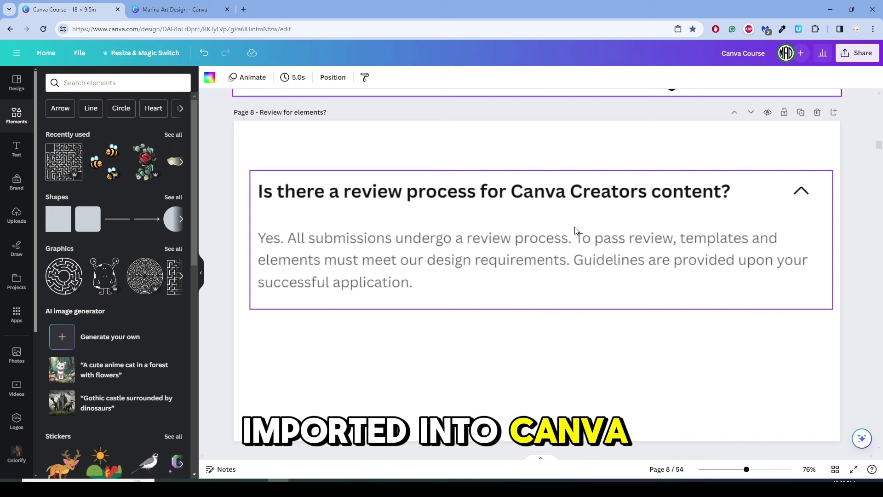
scroll(575, 230, "down", 8)
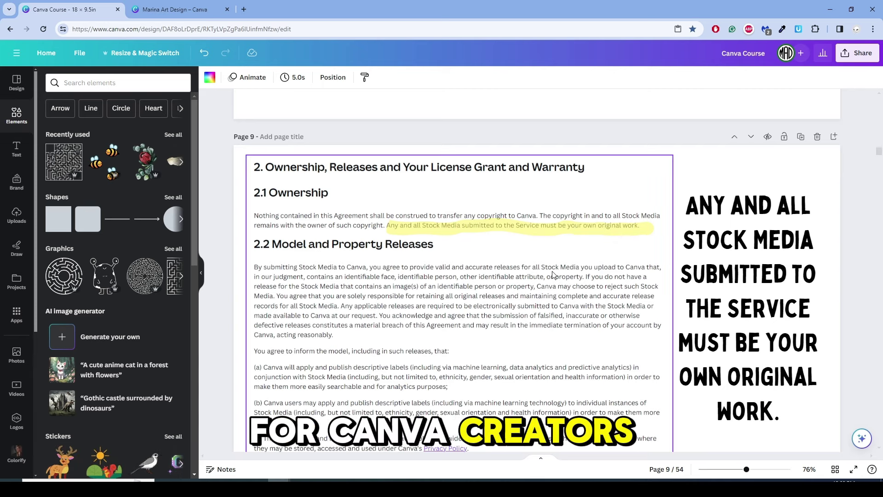
scroll(553, 274, "down", 1)
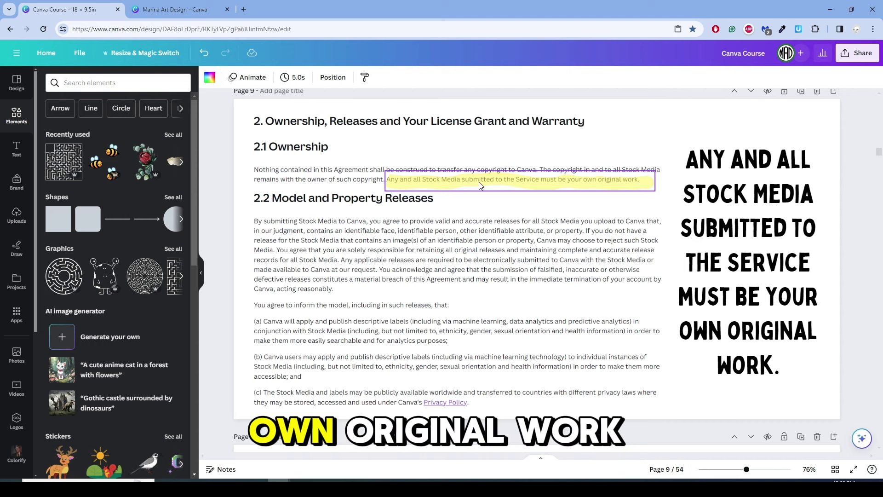
scroll(479, 181, "down", 5)
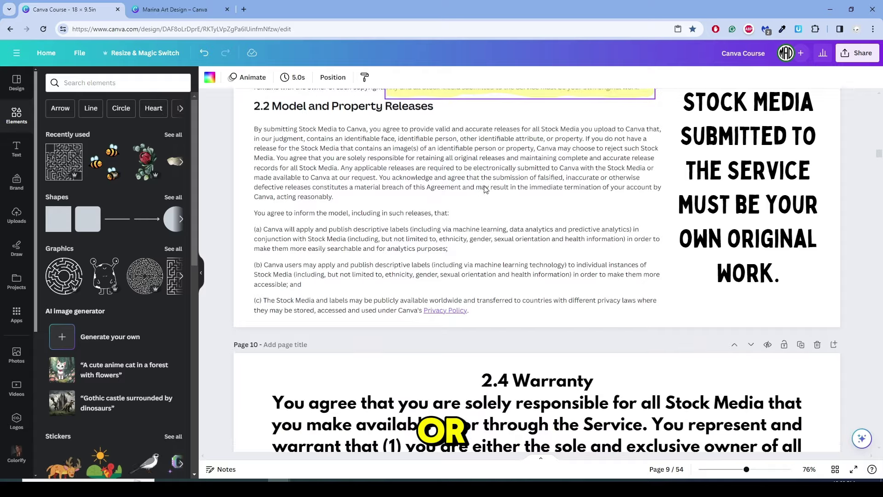
scroll(484, 189, "down", 3)
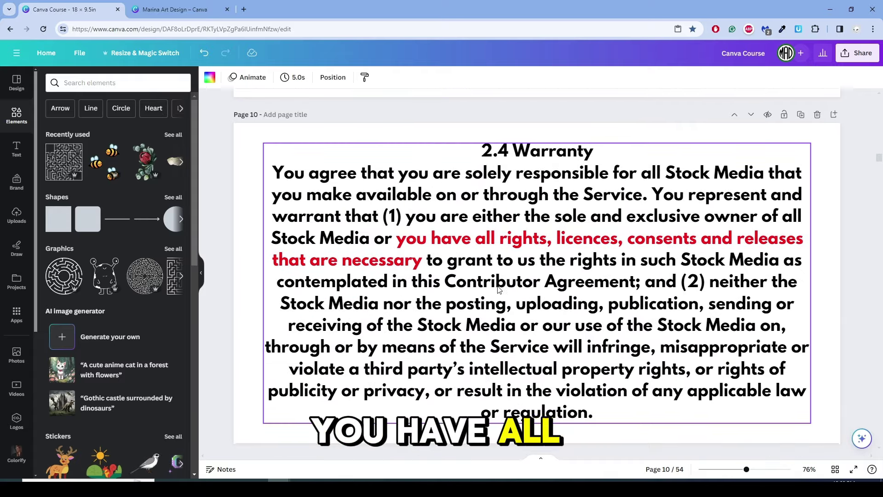
scroll(499, 289, "up", 1)
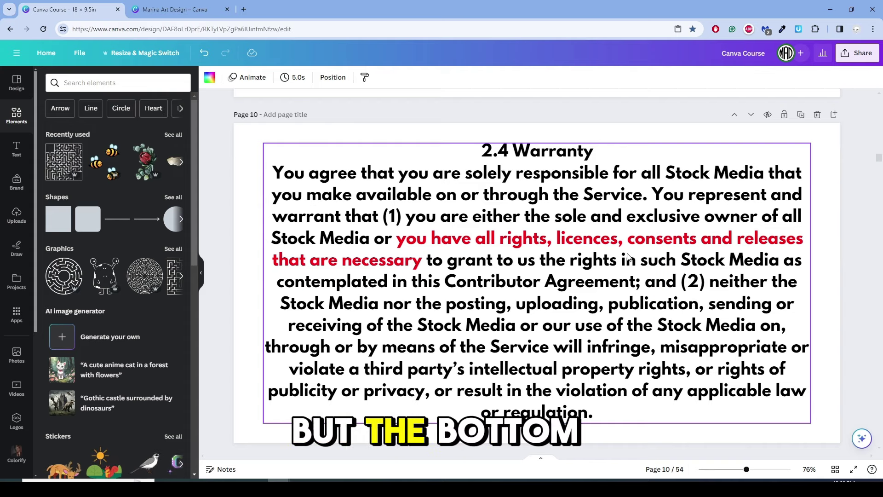
scroll(634, 240, "up", 7)
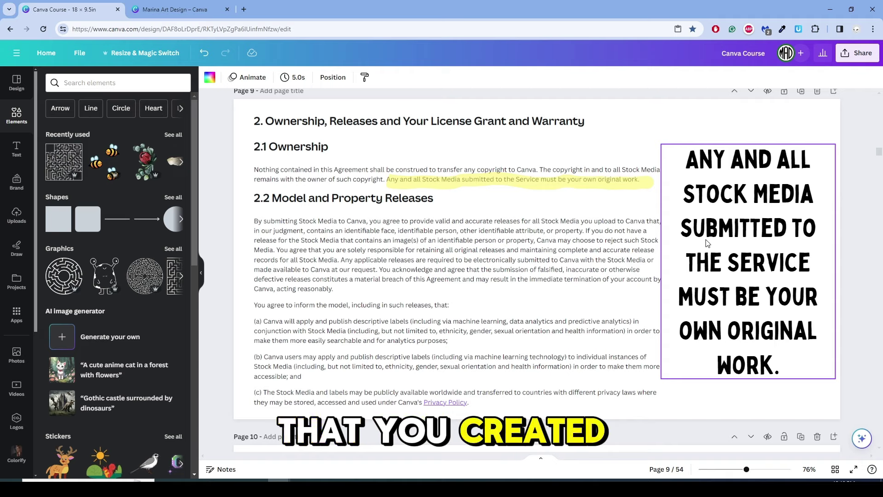
scroll(609, 239, "down", 8)
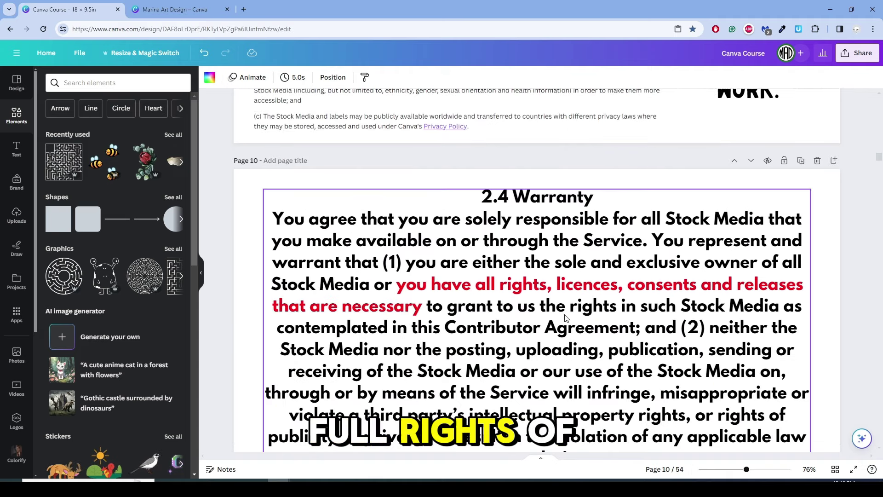
Run a Google Lens image search on the USB stick on page 11, "Stolen PRO element?".
scroll(558, 285, "down", 7)
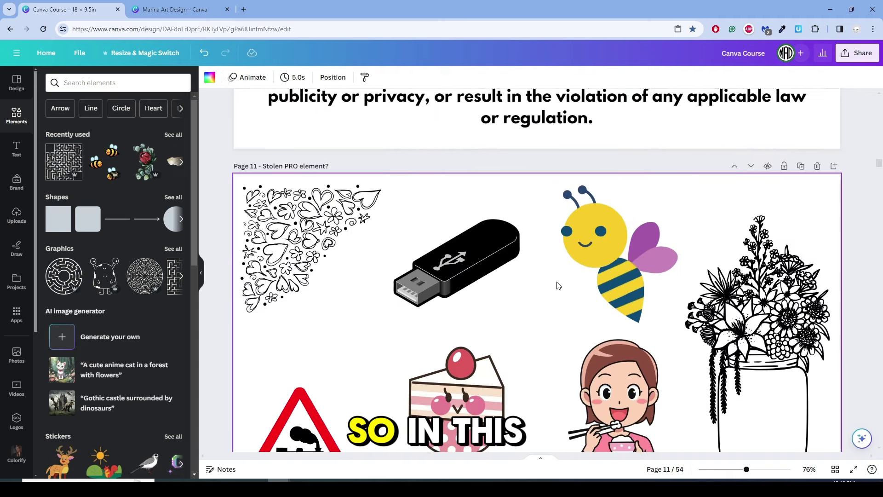
scroll(558, 285, "up", 1)
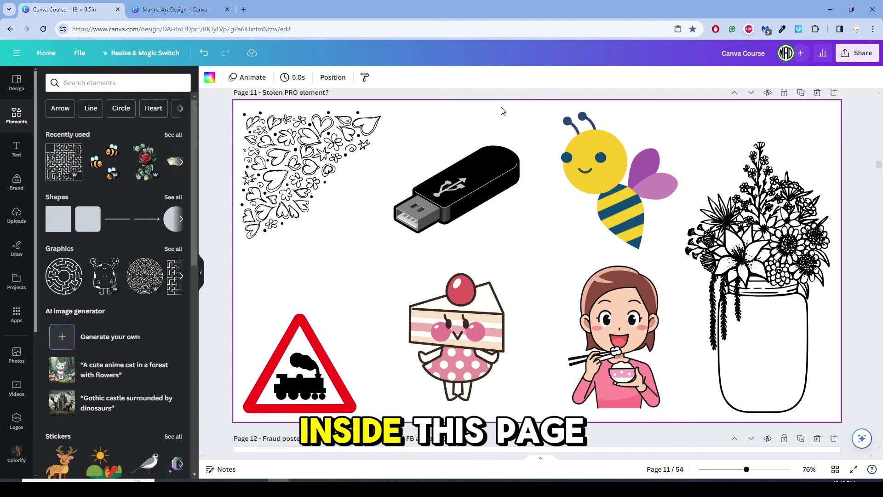
right_click(214, 118)
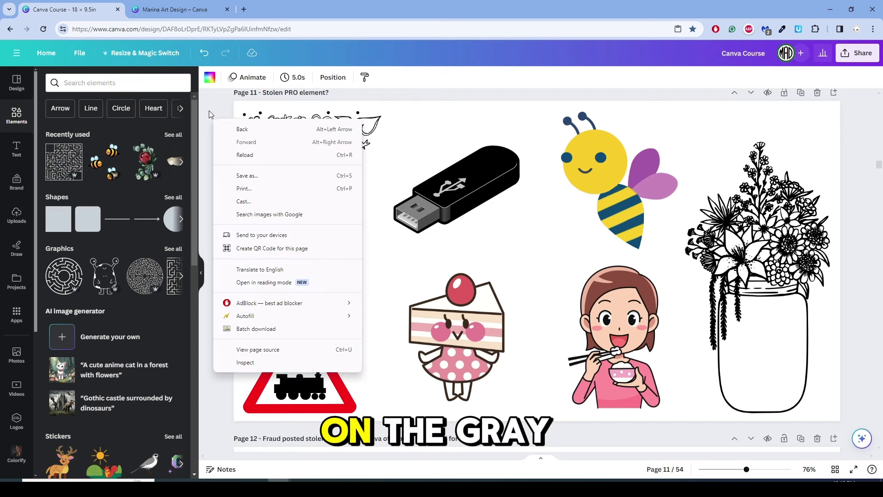
left_click(269, 215)
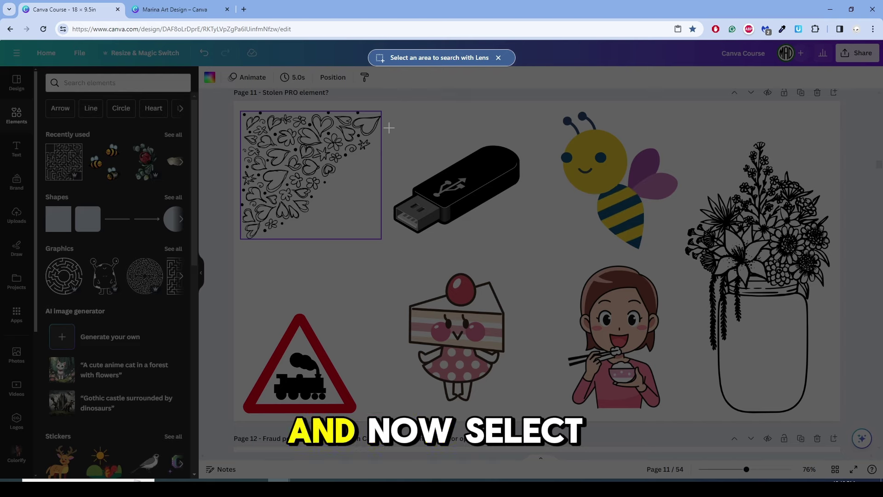
left_click_drag(389, 127, 528, 237)
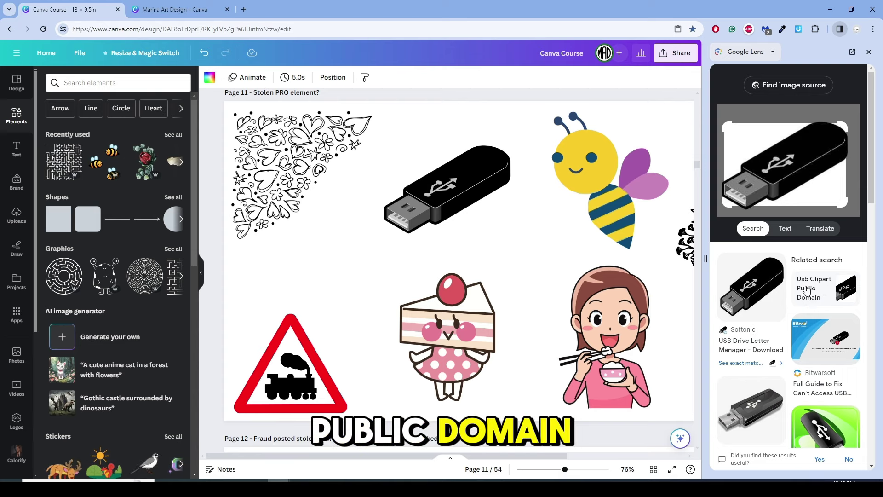
Follow the related search "Usb Clipart Public Domain" to the black USB drive on Public Domain Files and highlight its creator.
left_click(823, 283)
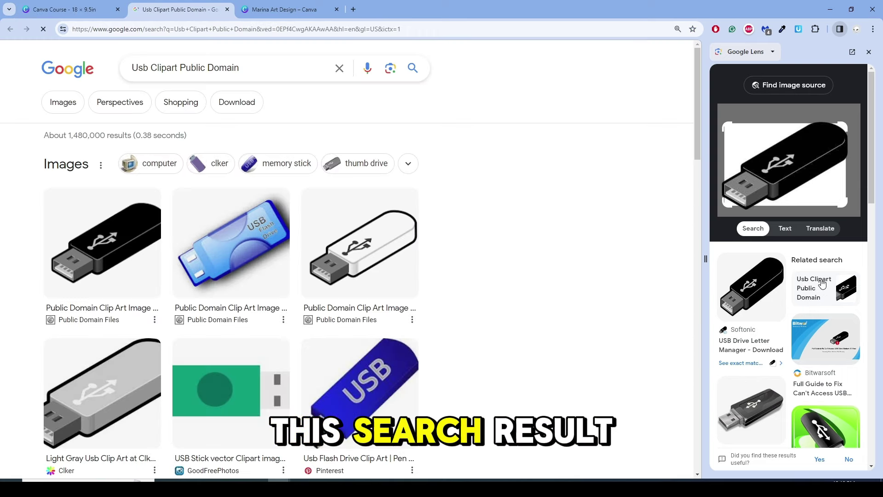
left_click(107, 309)
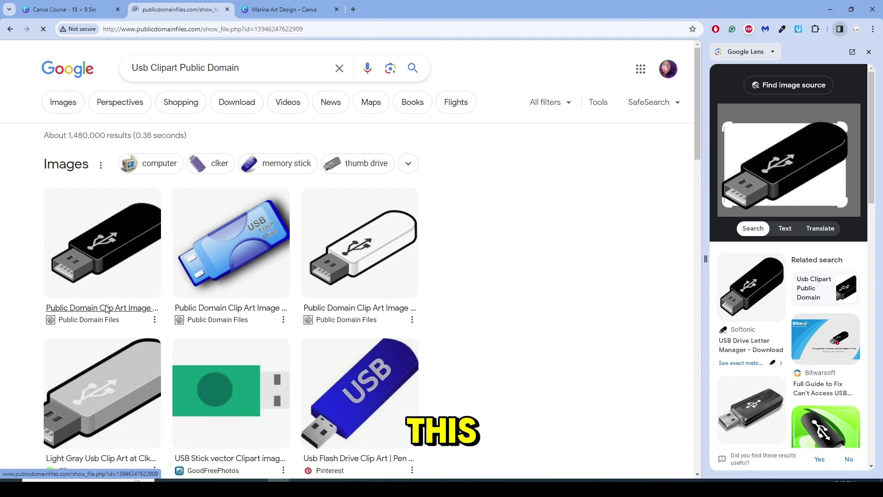
scroll(220, 244, "down", 5)
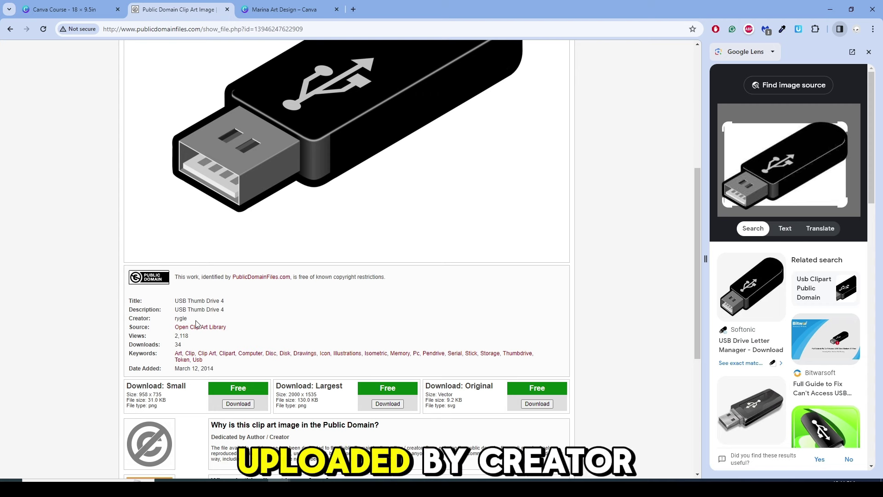
left_click_drag(197, 319, 175, 324)
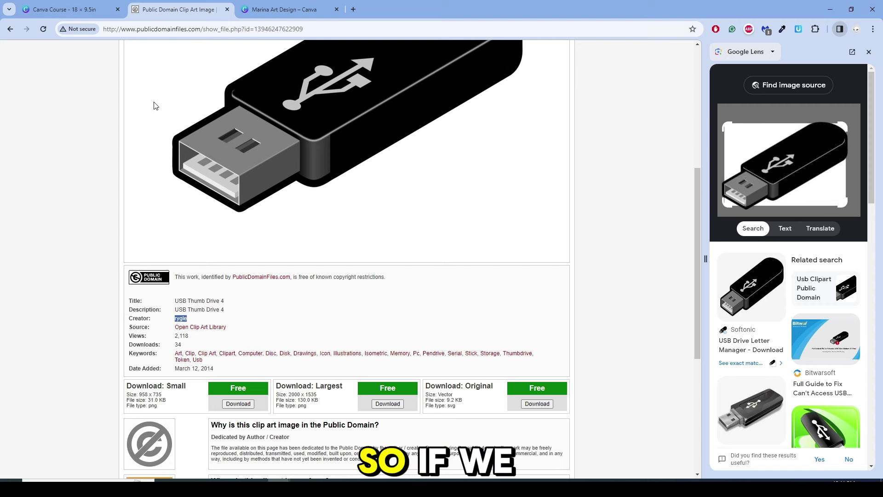
Switch back to the Canva Course design and check the information of the USB stick element on page 11.
left_click(69, 10)
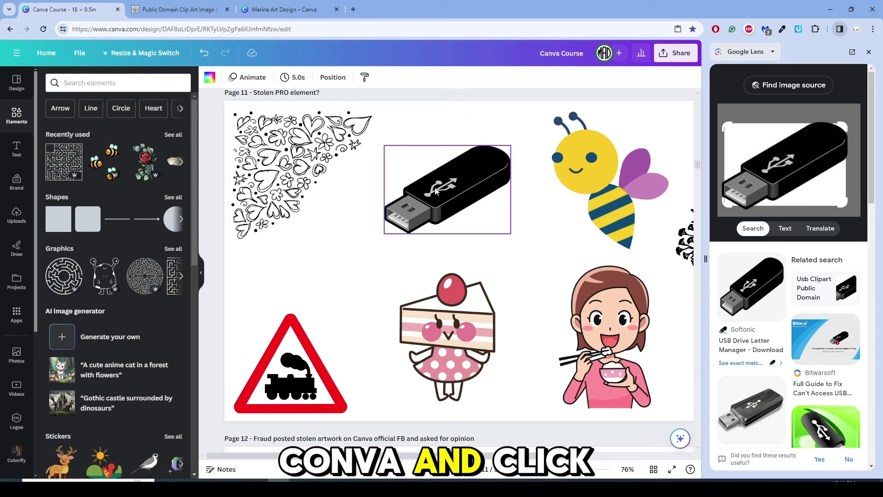
left_click(400, 186)
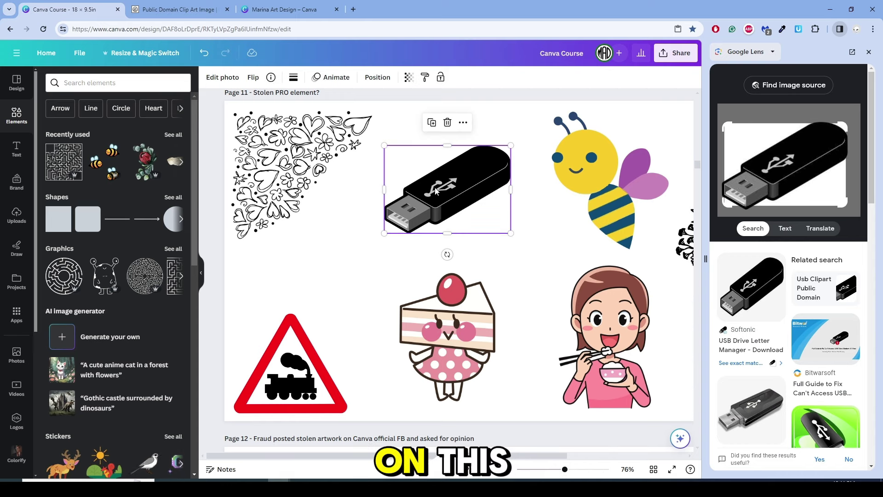
left_click(271, 77)
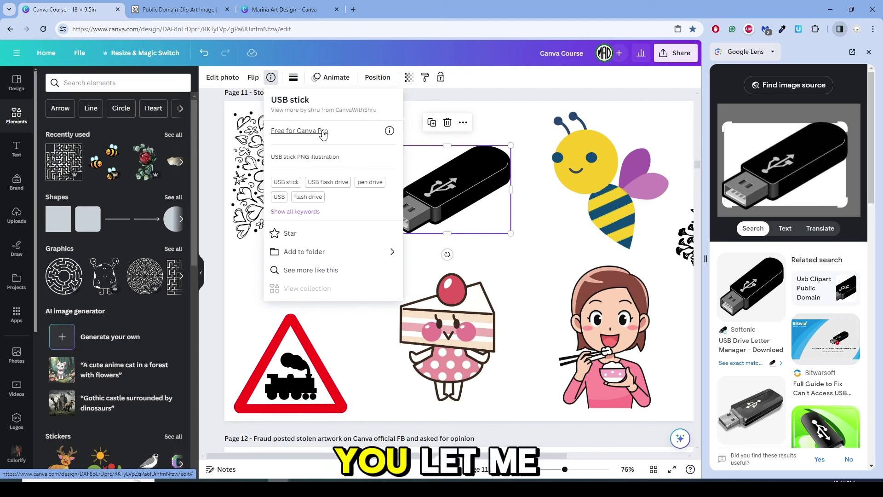
left_click(246, 262)
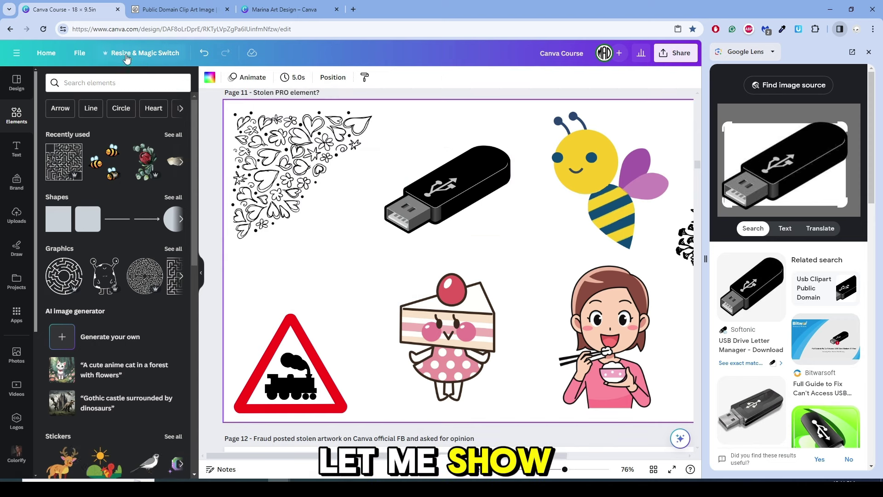
Search the element library for "pixabay".
left_click(122, 81)
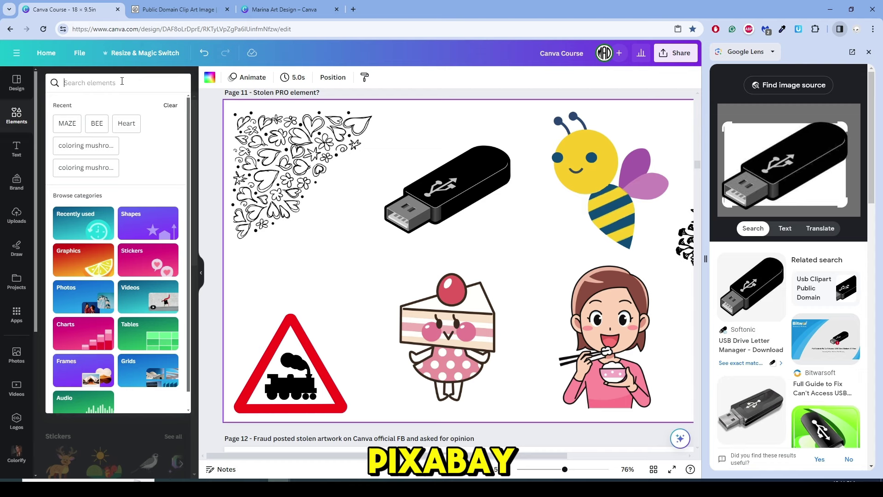
type("PIXABAY")
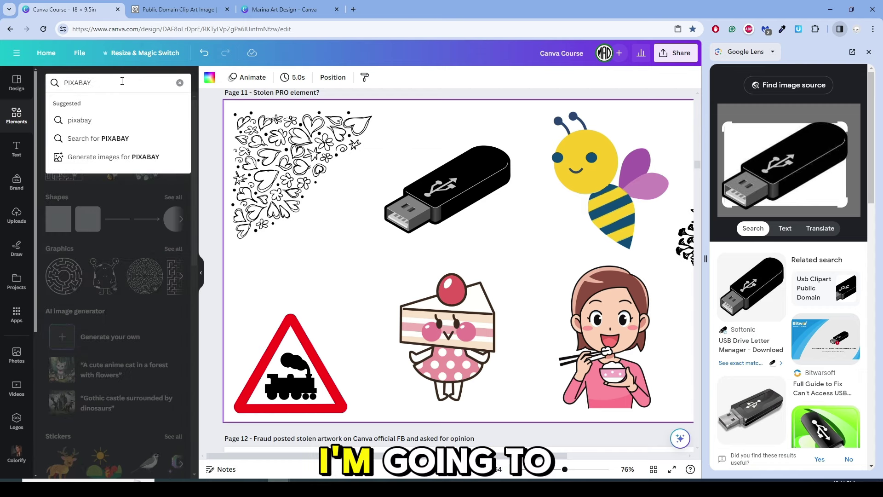
left_click(93, 121)
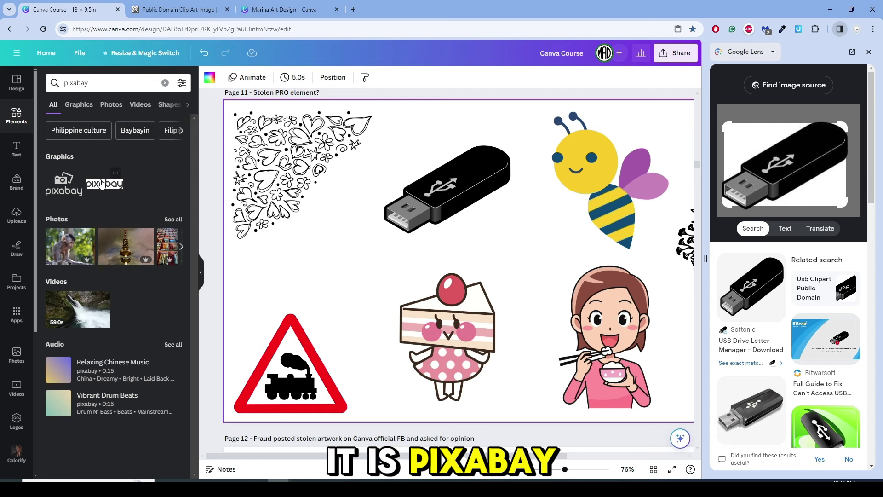
left_click(66, 85)
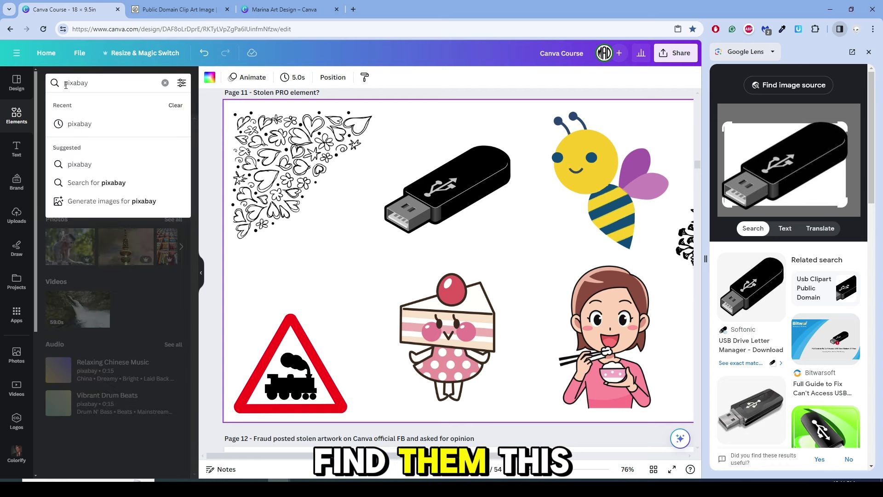
type("@")
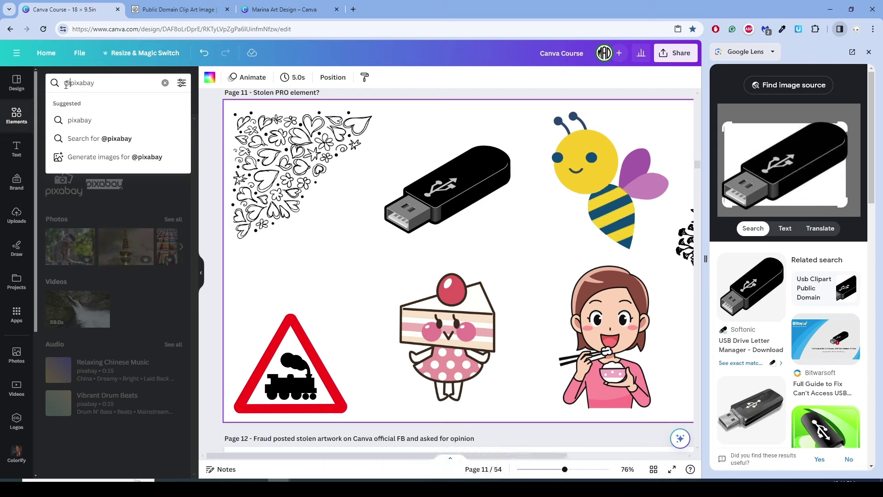
key("Return")
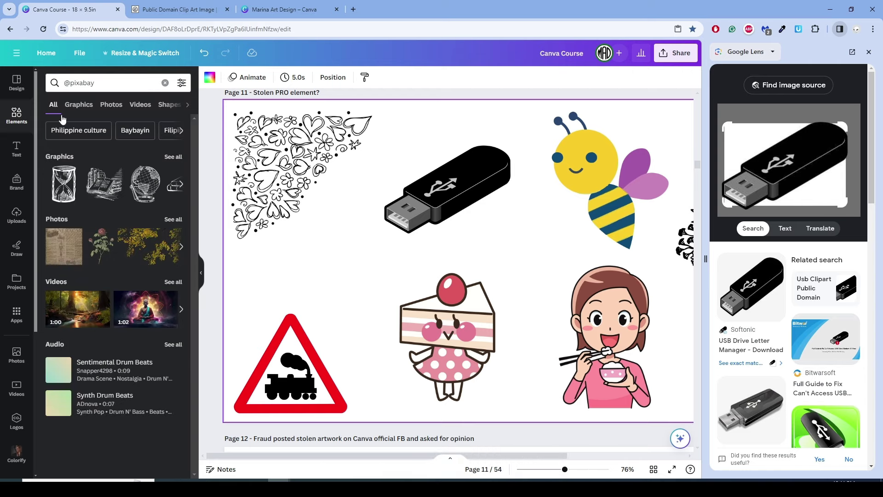
left_click(74, 173)
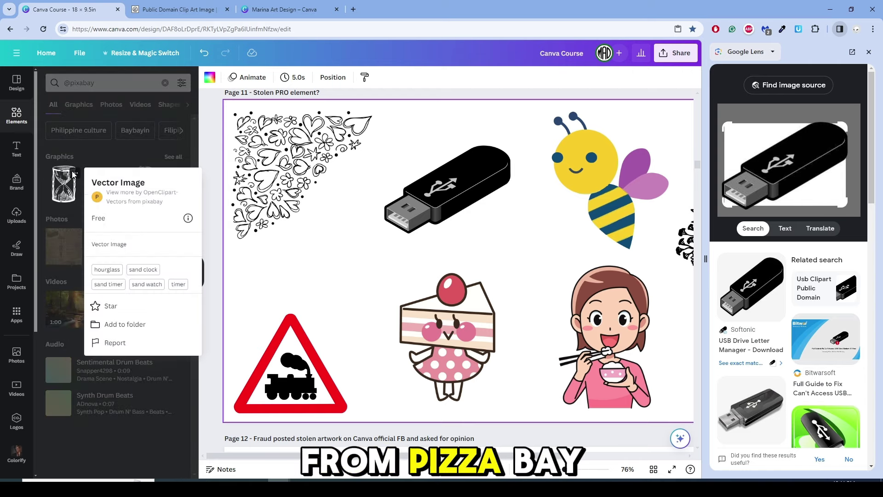
Open the hourglass creator's OpenClipart-Vectors collection from pixabay and browse its elements.
left_click(127, 195)
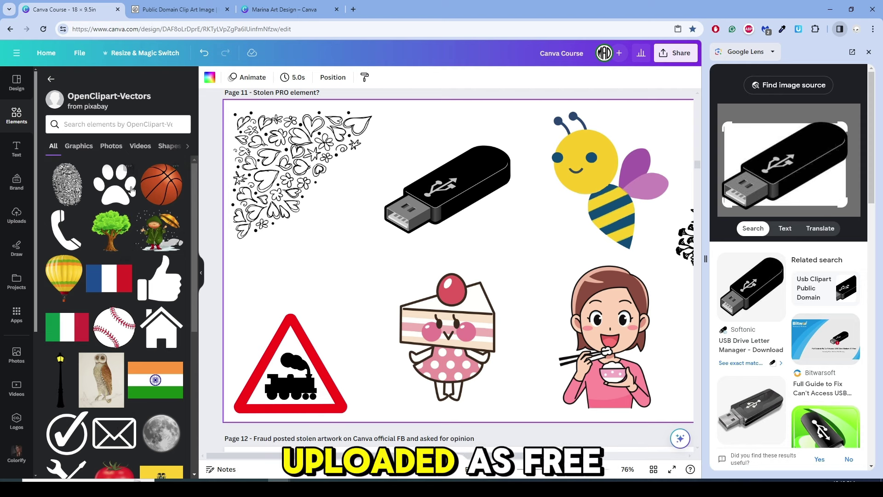
scroll(103, 242, "down", 6)
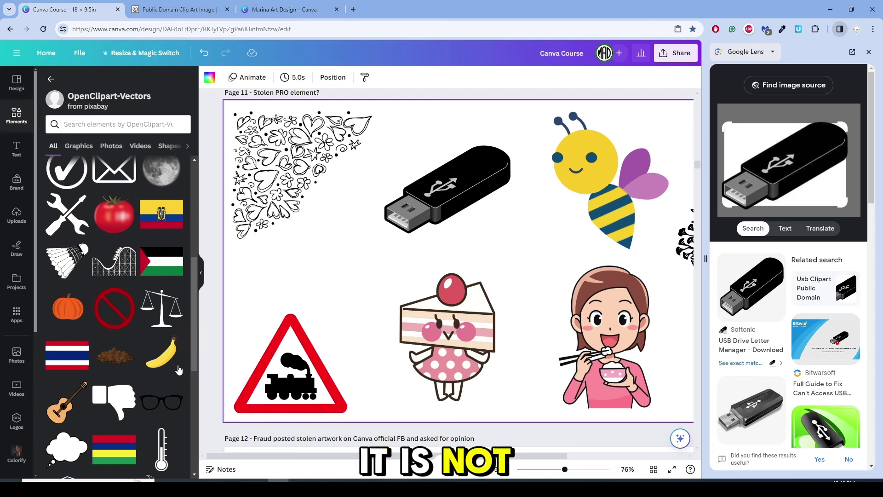
scroll(147, 332, "down", 3)
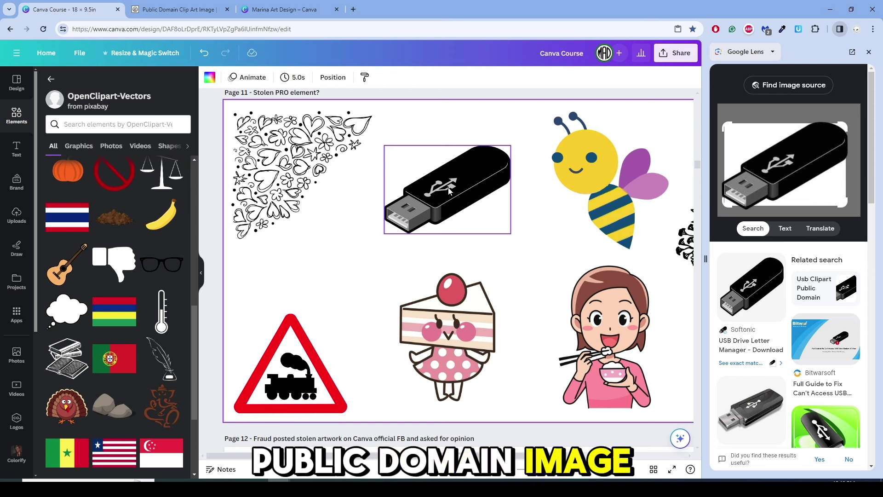
Recheck the creator and licence information of the USB stick element on page 11.
left_click(444, 166)
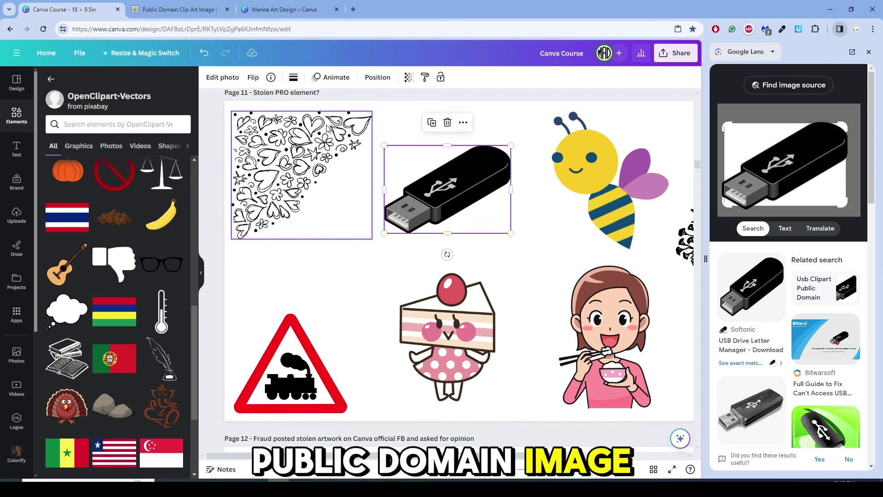
left_click(271, 77)
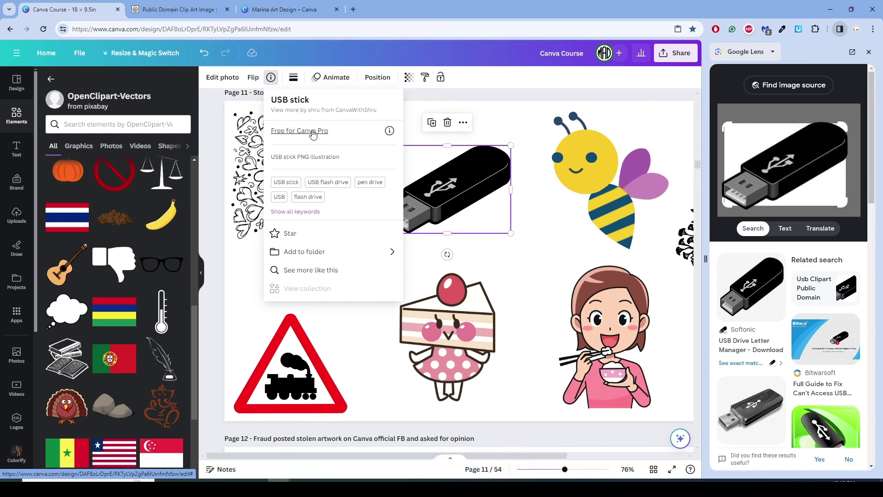
left_click(367, 270)
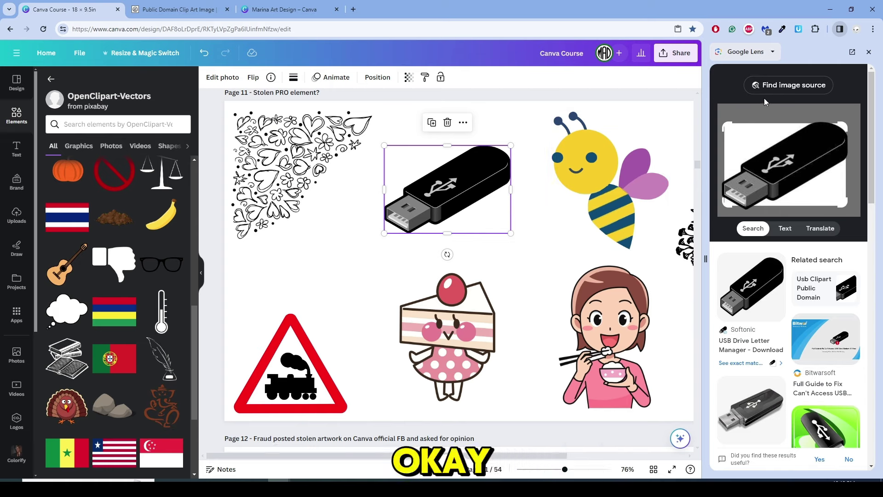
Run a Google Lens image search on the doodle heart corner graphic on page 11.
right_click(218, 119)
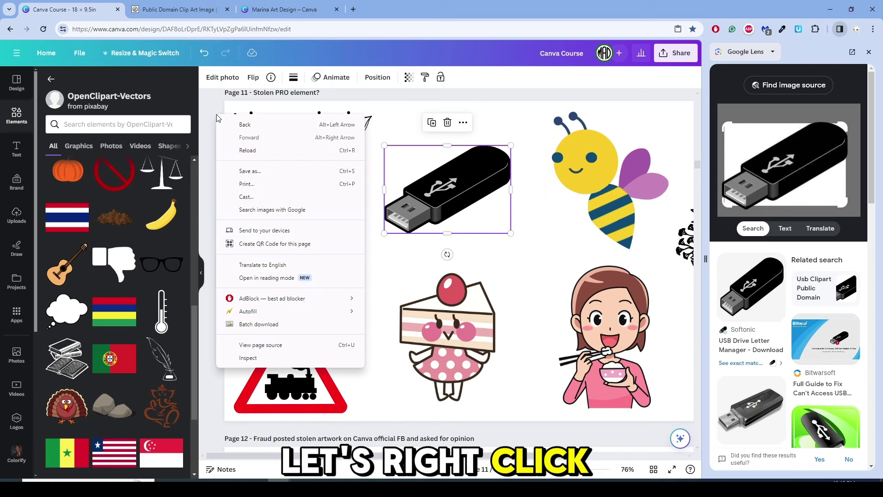
left_click(226, 212)
mouse_move(229, 104)
left_mouse_down()
mouse_move(348, 258)
mouse_move(372, 260)
left_mouse_up()
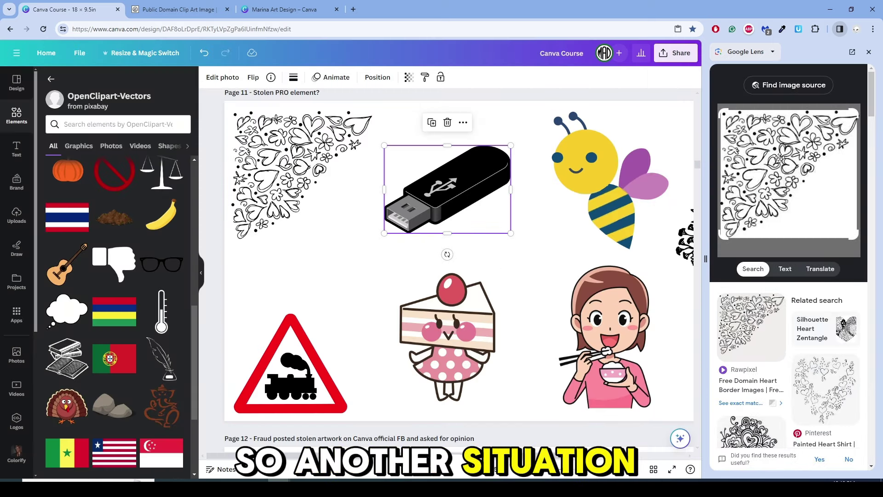
Open the Rawpixel "Free Domain Heart Border Images" result and check the licence labels on the matching heart graphics.
scroll(769, 183, "down", 2)
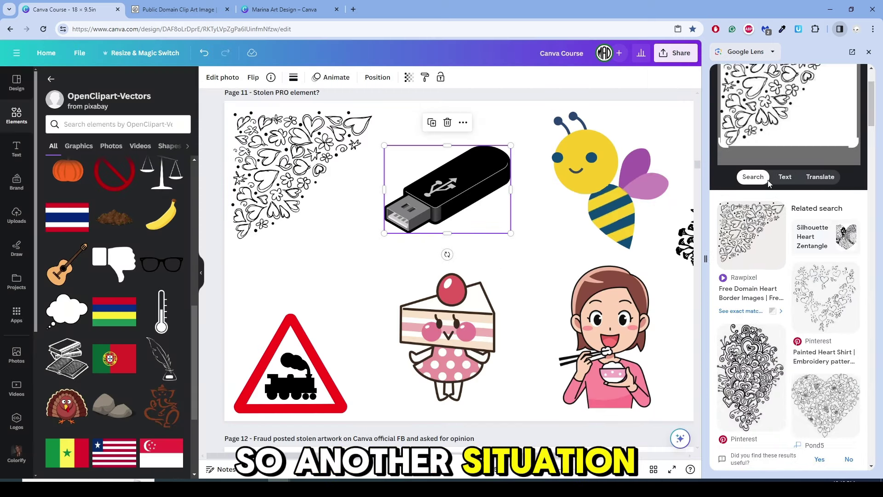
left_click(737, 232)
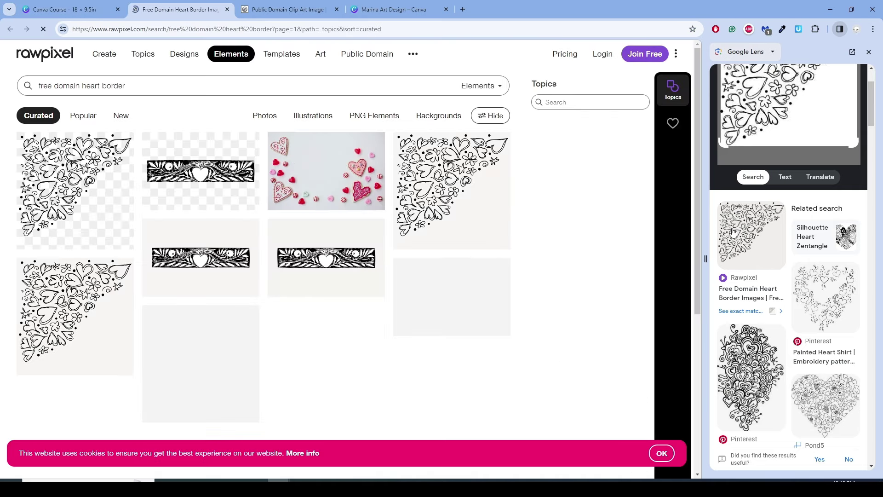
mouse_move(98, 154)
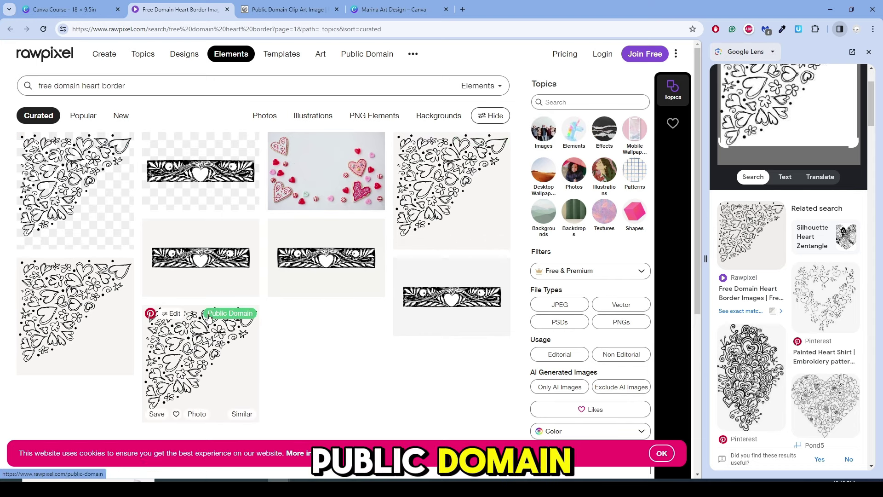
mouse_move(94, 284)
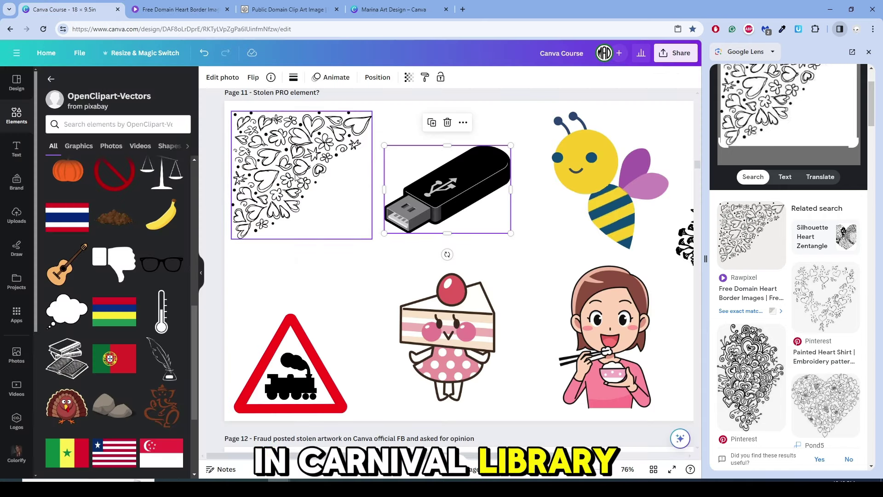
Switch back to the Canva Course design, open the contributor's collection from the Doodle heart element's information and browse its elements.
left_click(295, 177)
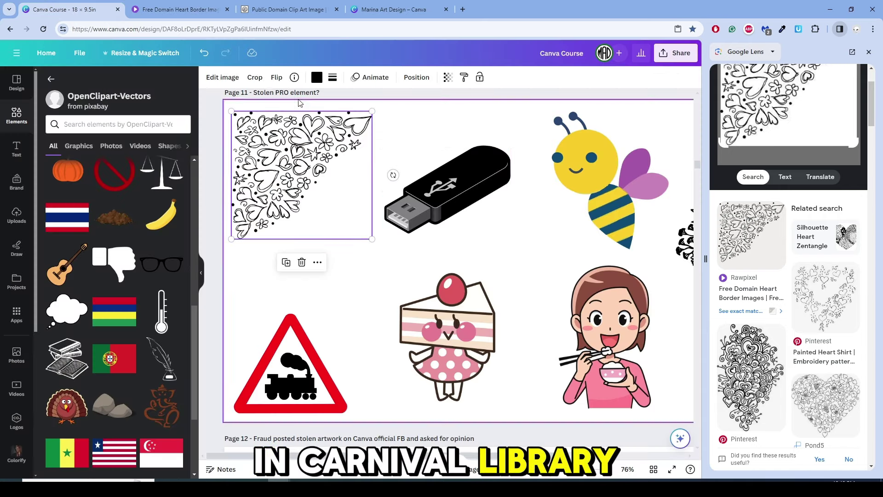
left_click(294, 77)
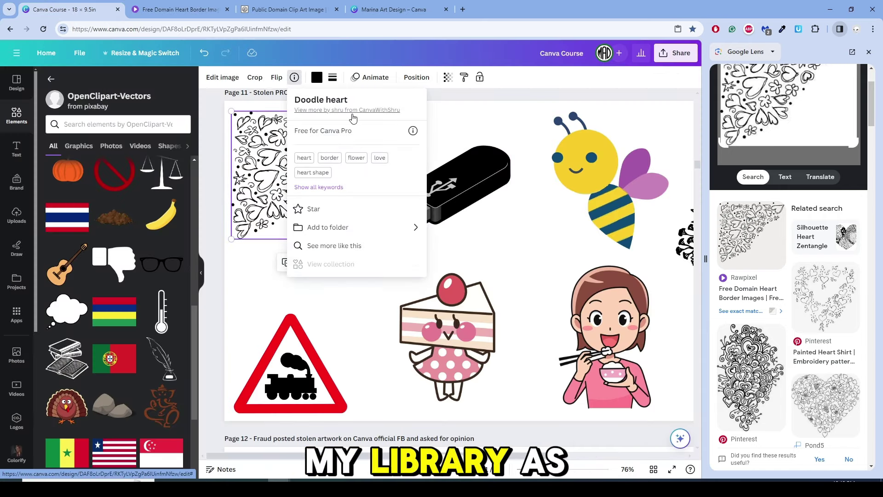
left_click(356, 110)
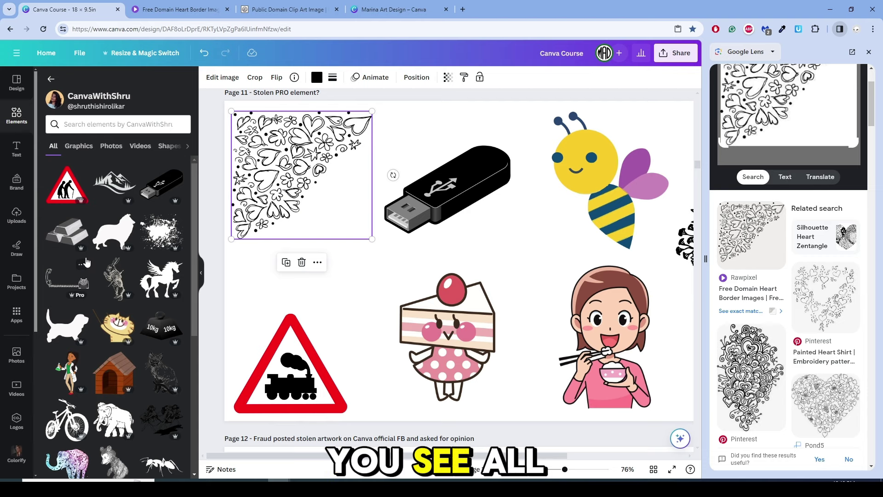
scroll(86, 262, "down", 10)
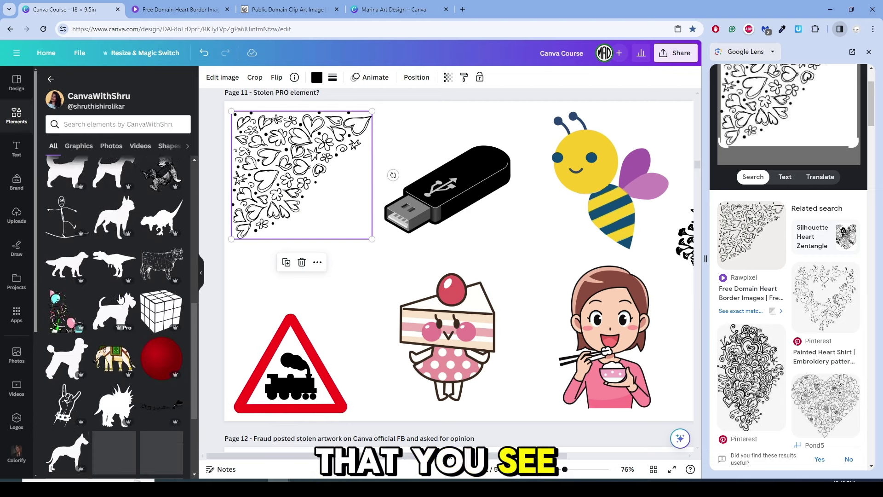
scroll(121, 299, "down", 6)
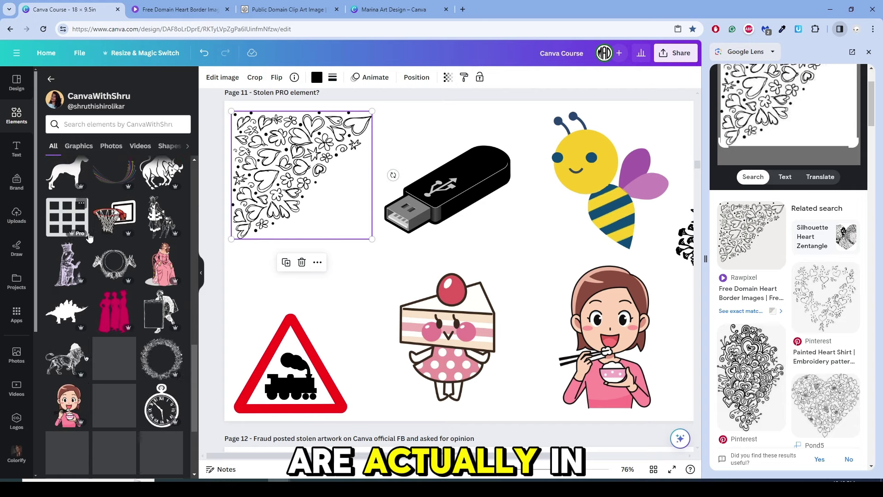
scroll(115, 232, "down", 5)
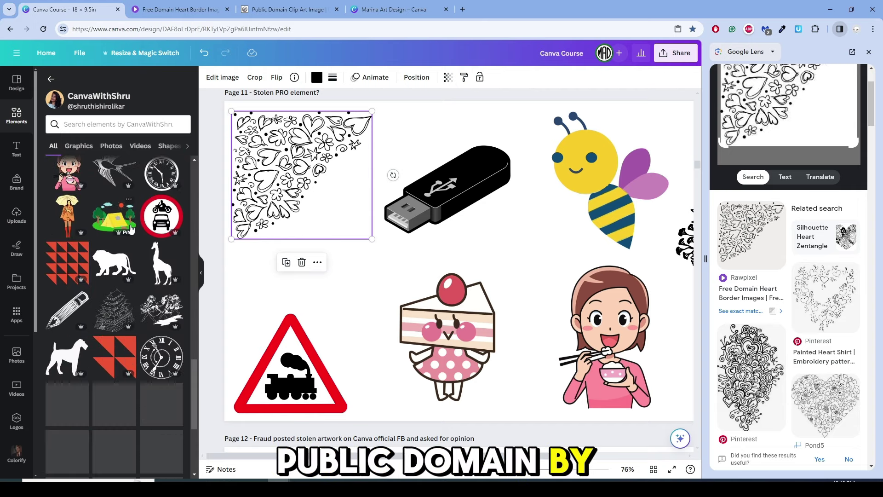
scroll(131, 229, "down", 1)
Run a Google Lens image search on the red triangular train warning sign on page 11.
right_click(214, 199)
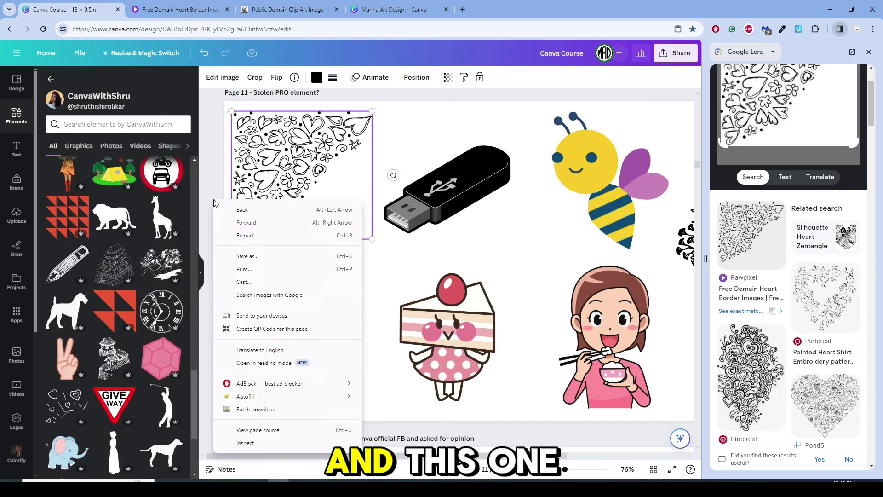
left_click(222, 290)
left_click_drag(228, 314, 359, 422)
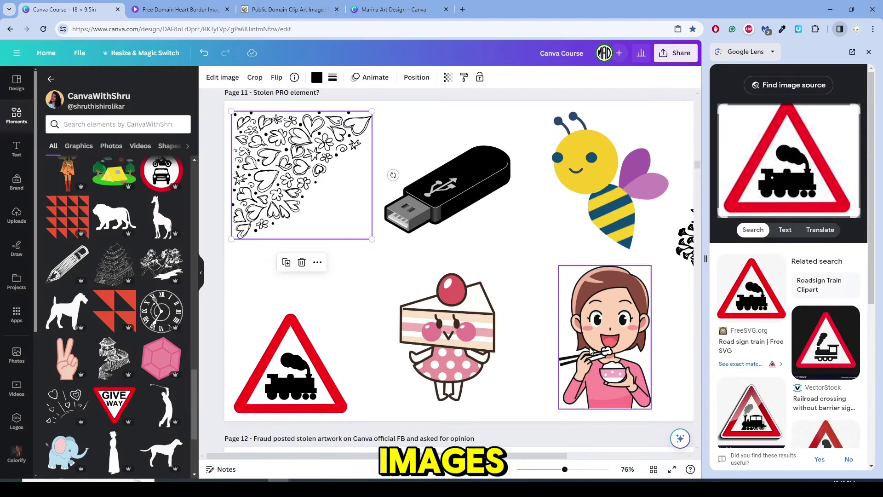
Find the train sign's image source, review the exact matches and close Google Lens.
left_click(775, 87)
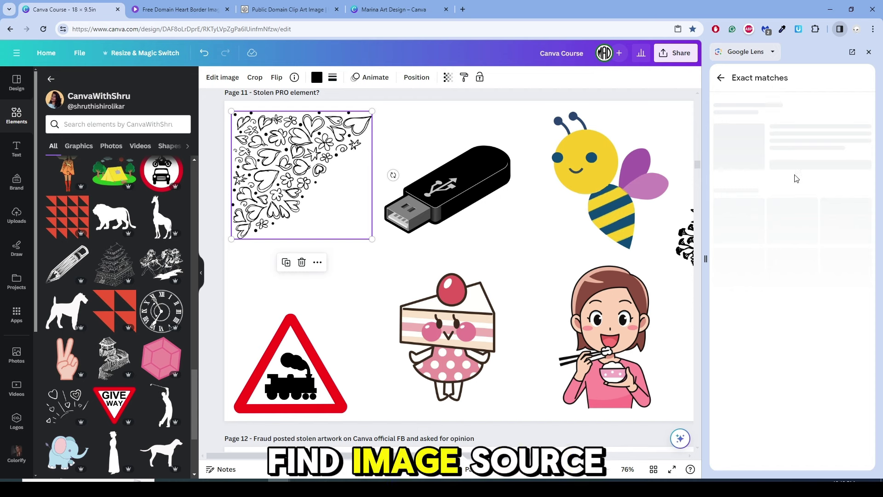
scroll(814, 196, "down", 6)
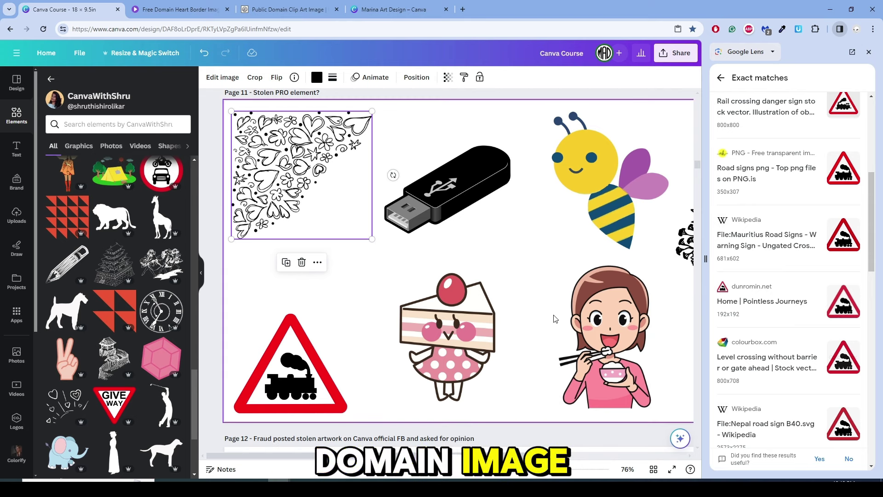
left_click(868, 52)
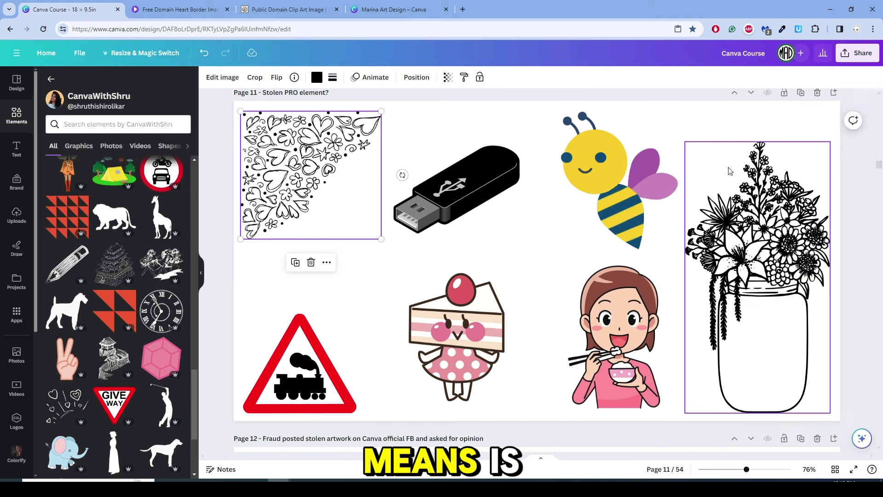